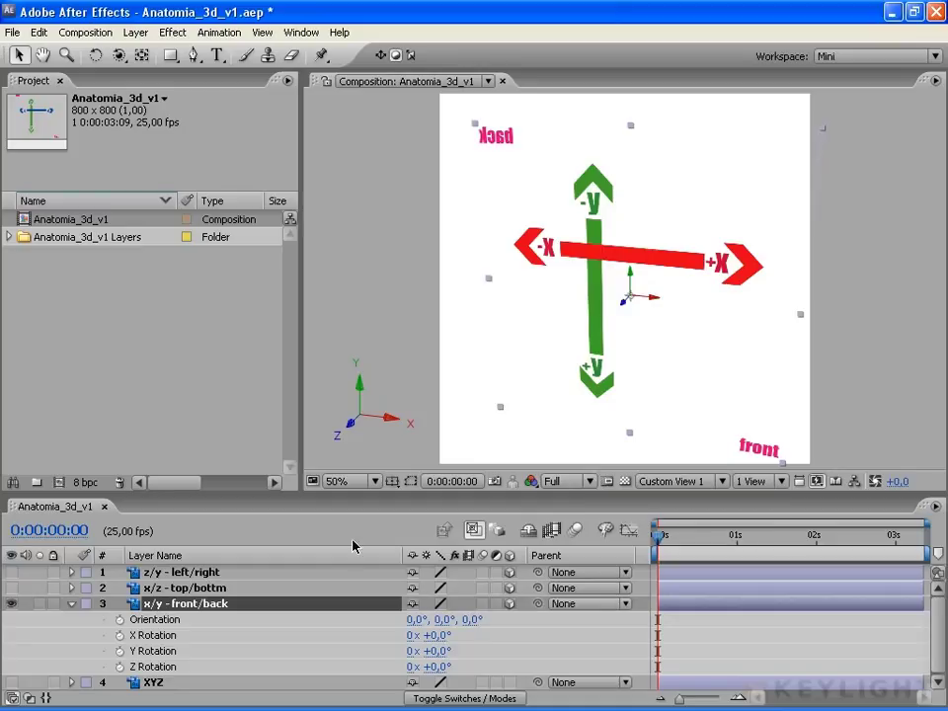
# Step: Select the front/back layer and point out its X, Y and Z Rotation and Orientation properties
pyautogui.click(284, 607)
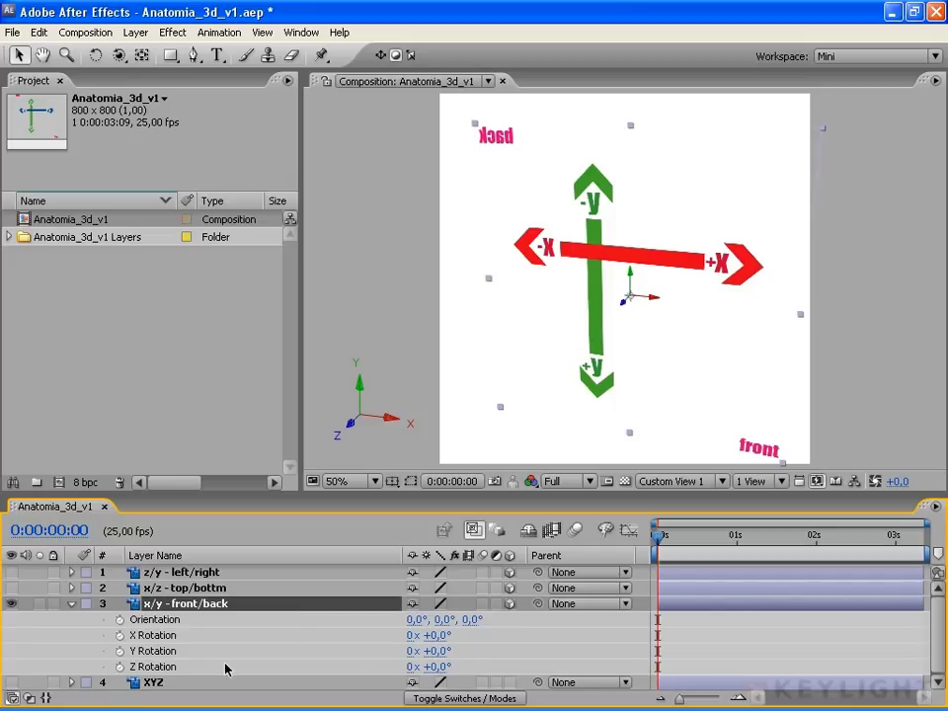
pyautogui.click(152, 635)
pyautogui.click(164, 652)
pyautogui.click(171, 666)
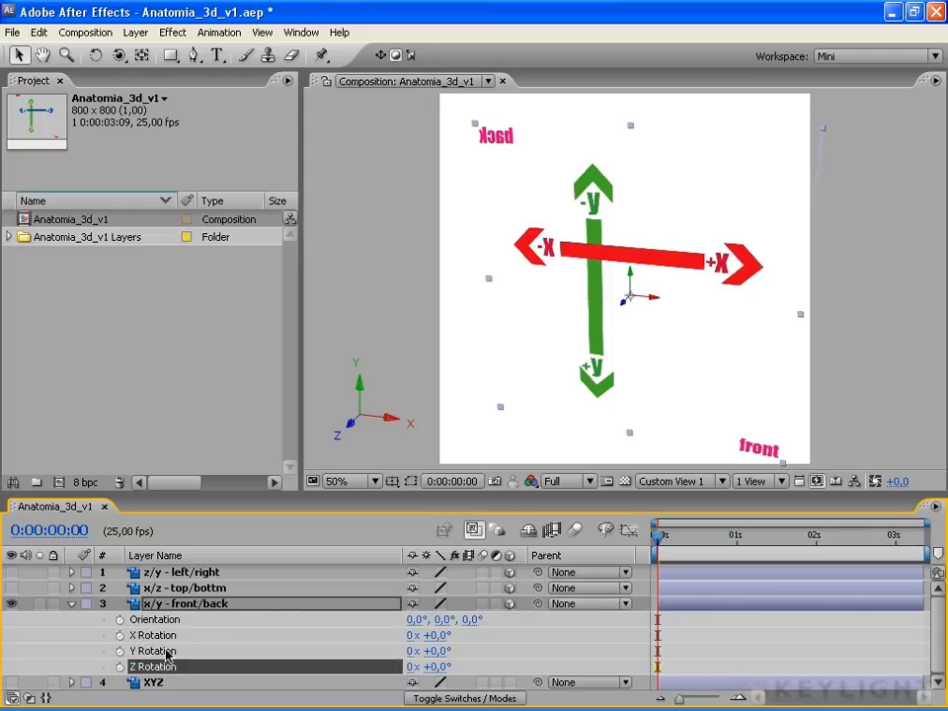
pyautogui.click(169, 652)
pyautogui.click(175, 637)
pyautogui.click(177, 619)
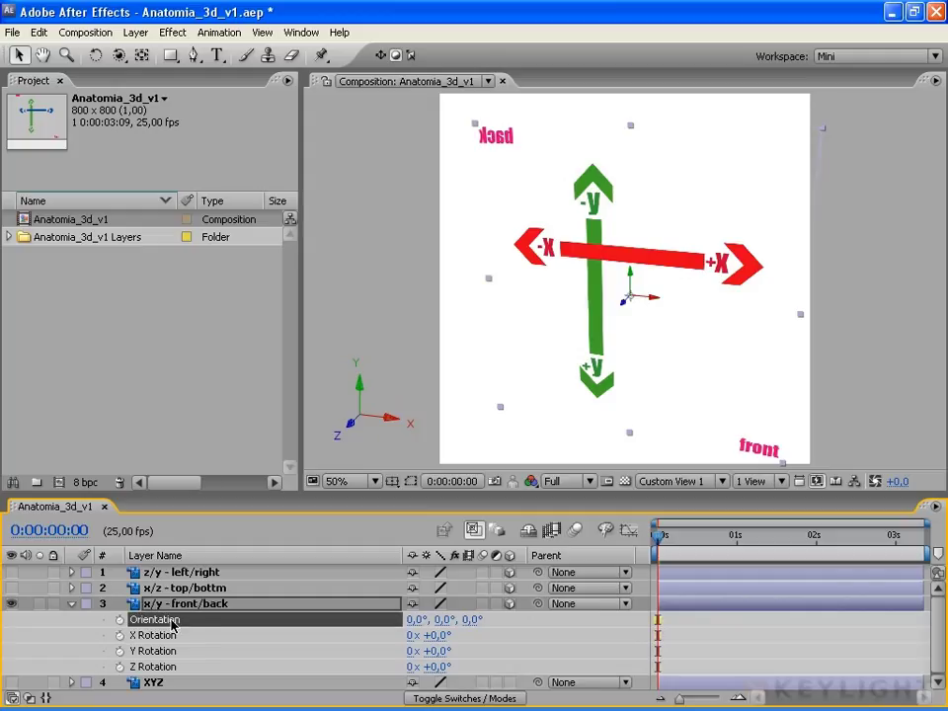
# Step: Tilt the arrows with Orientation X (14°, 28°), then X Rotation +22°, undoing each back to zero
pyautogui.moveTo(417, 625); pyautogui.dragTo(431, 625)
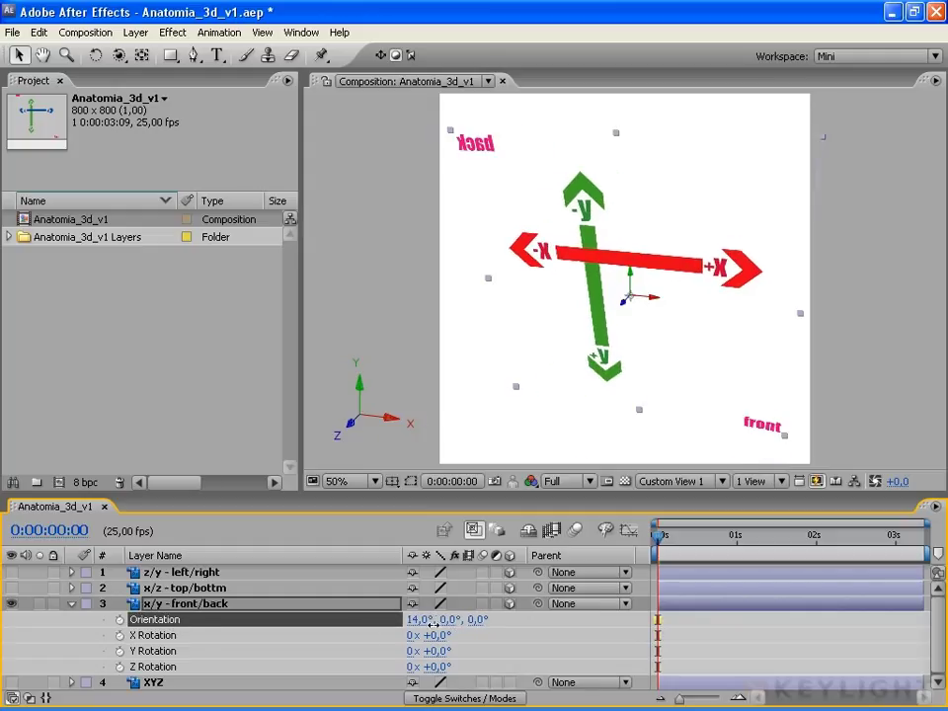
pyautogui.hotkey('ctrl', 'z')
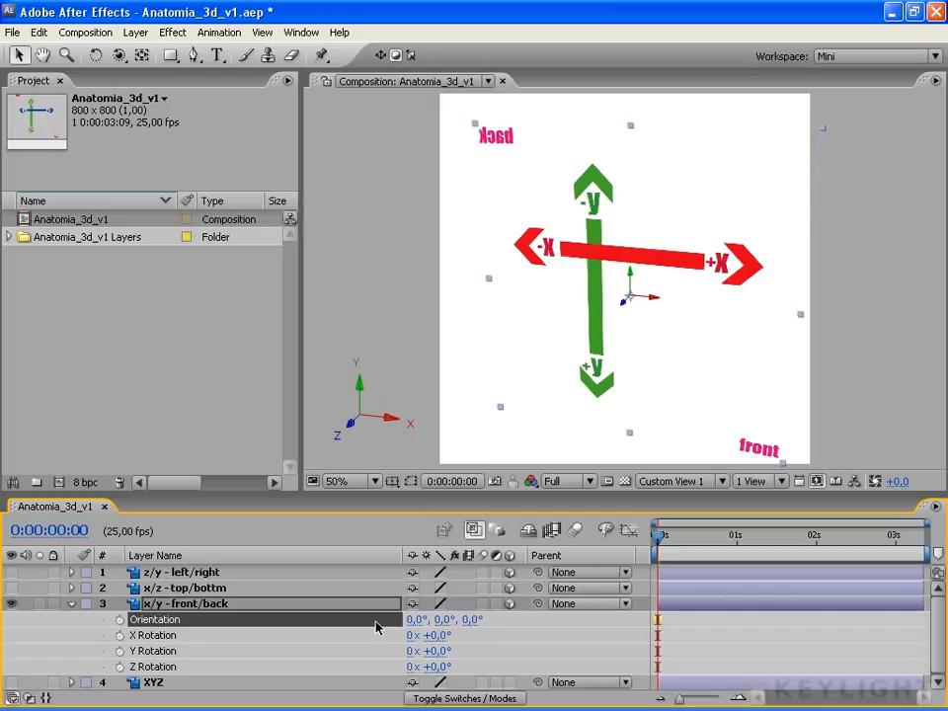
pyautogui.moveTo(416, 622); pyautogui.dragTo(516, 621)
pyautogui.hotkey('ctrl', 'z')
pyautogui.hotkey('ctrl', 'z')
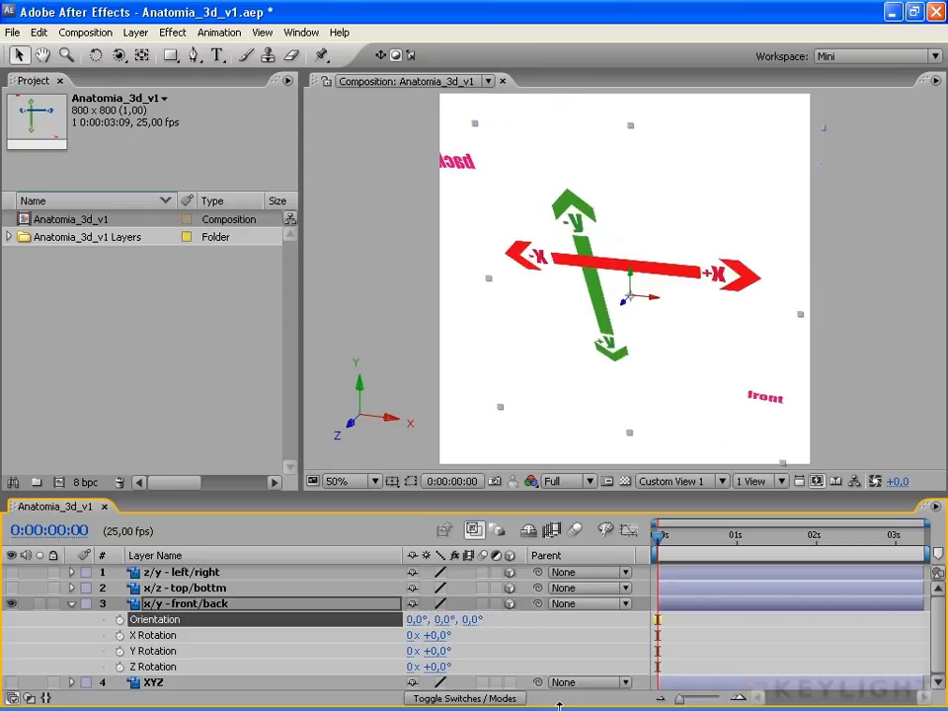
pyautogui.hotkey('ctrl', 'z')
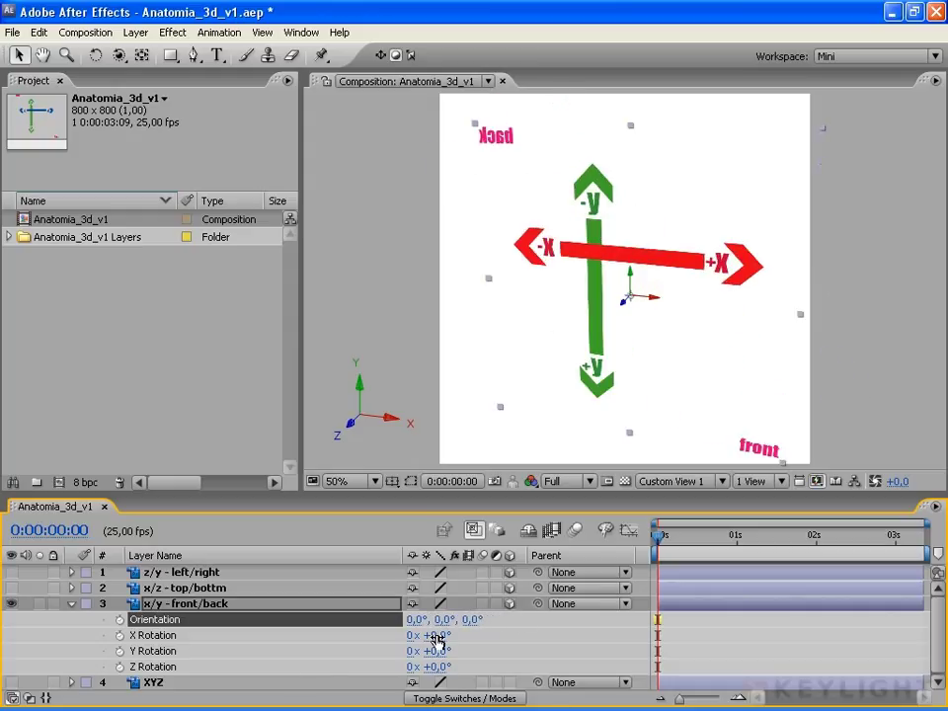
pyautogui.moveTo(440, 638); pyautogui.dragTo(464, 668)
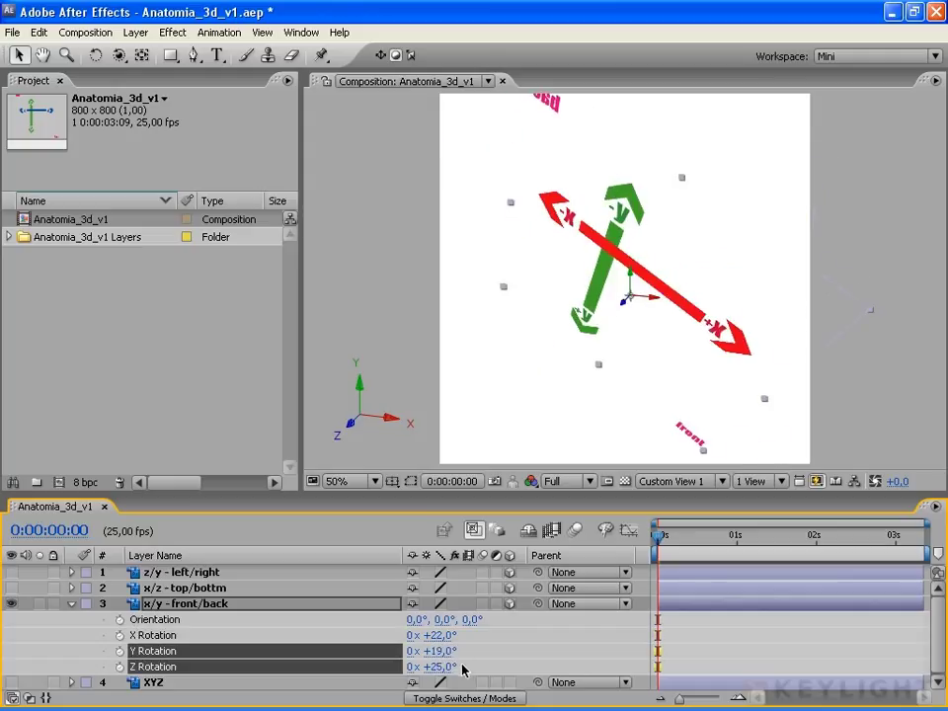
pyautogui.hotkey('ctrl', 'z')
pyautogui.hotkey('ctrl', 'z')
pyautogui.hotkey('ctrl', 'z')
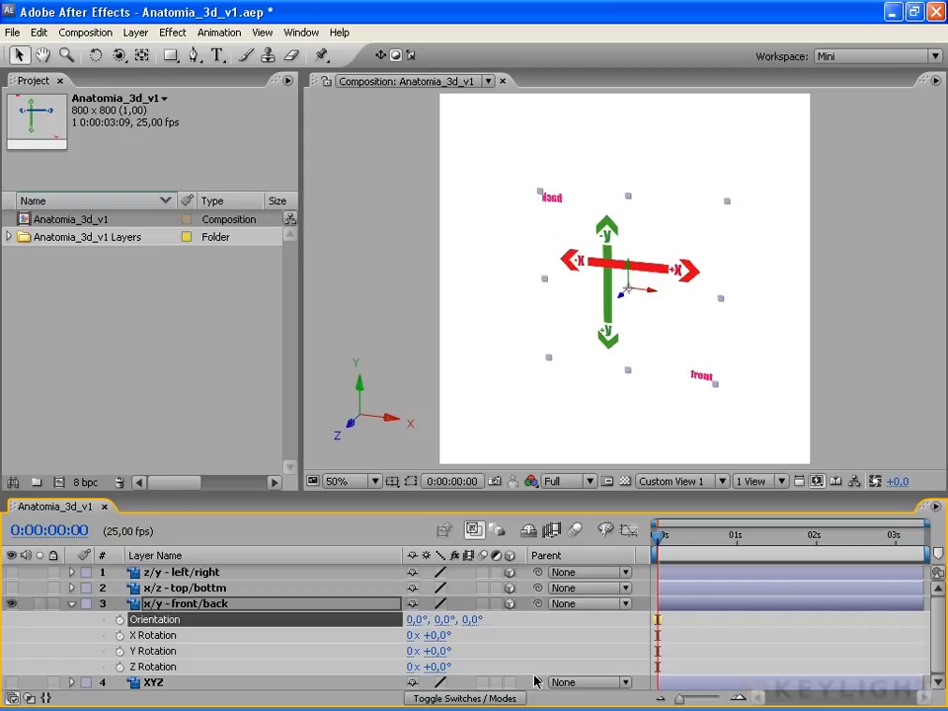
pyautogui.click(217, 636)
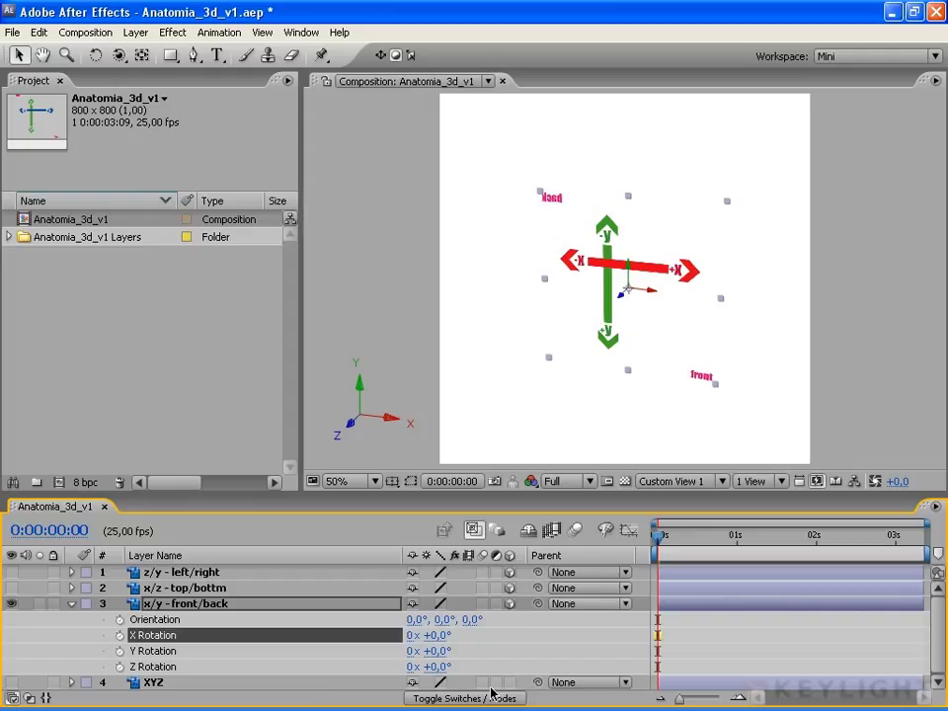
pyautogui.click(291, 668)
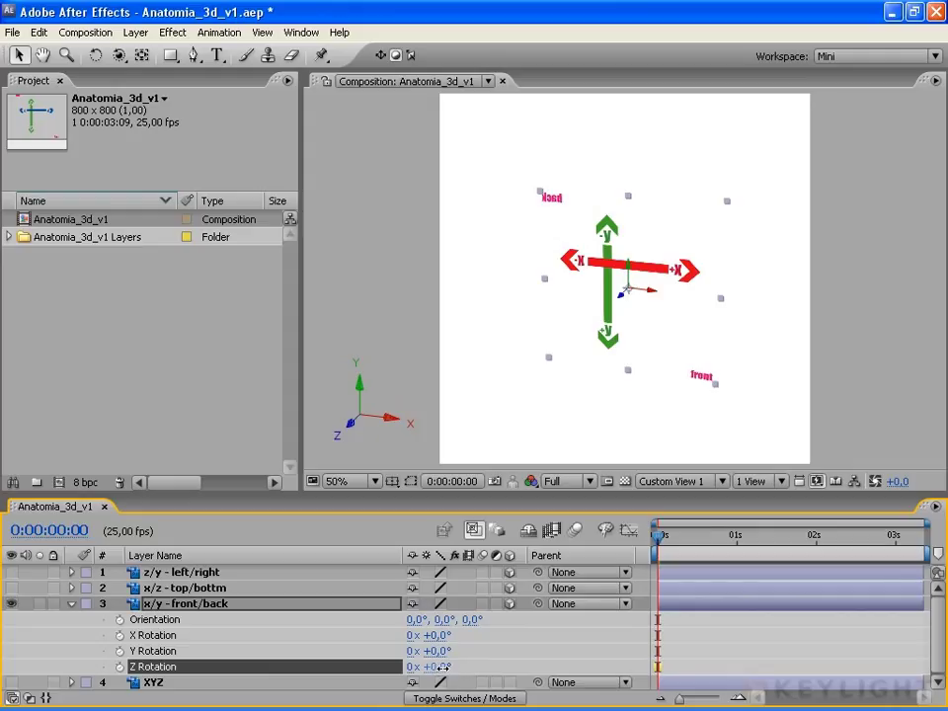
pyautogui.moveTo(447, 669)
pyautogui.mouseDown()
pyautogui.moveTo(835, 669)
pyautogui.moveTo(784, 663)
pyautogui.moveTo(739, 681)
pyautogui.mouseUp()
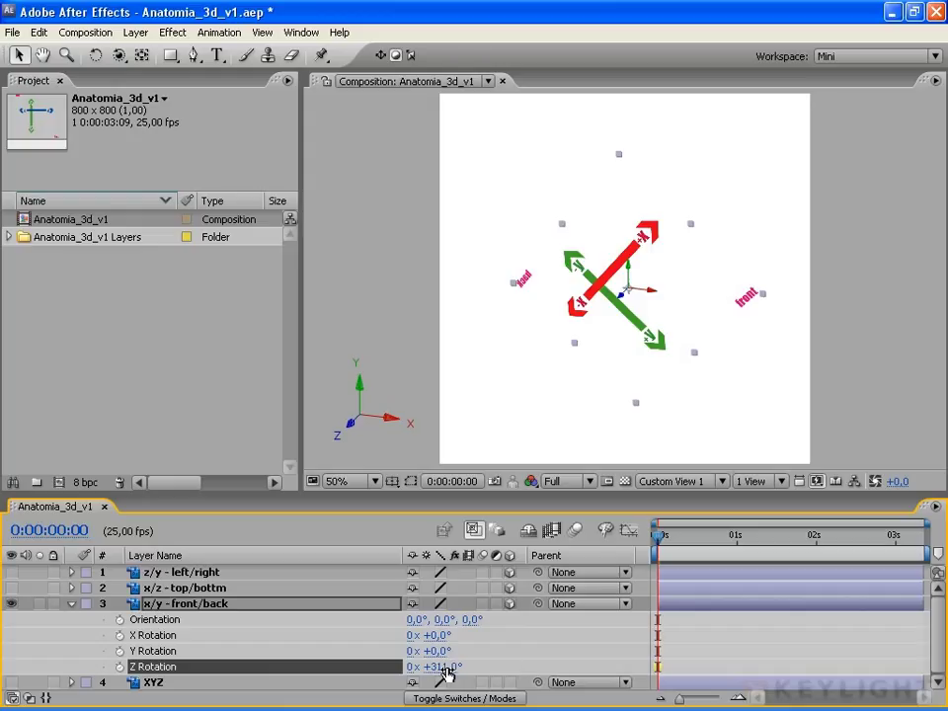
pyautogui.moveTo(446, 668); pyautogui.dragTo(492, 668)
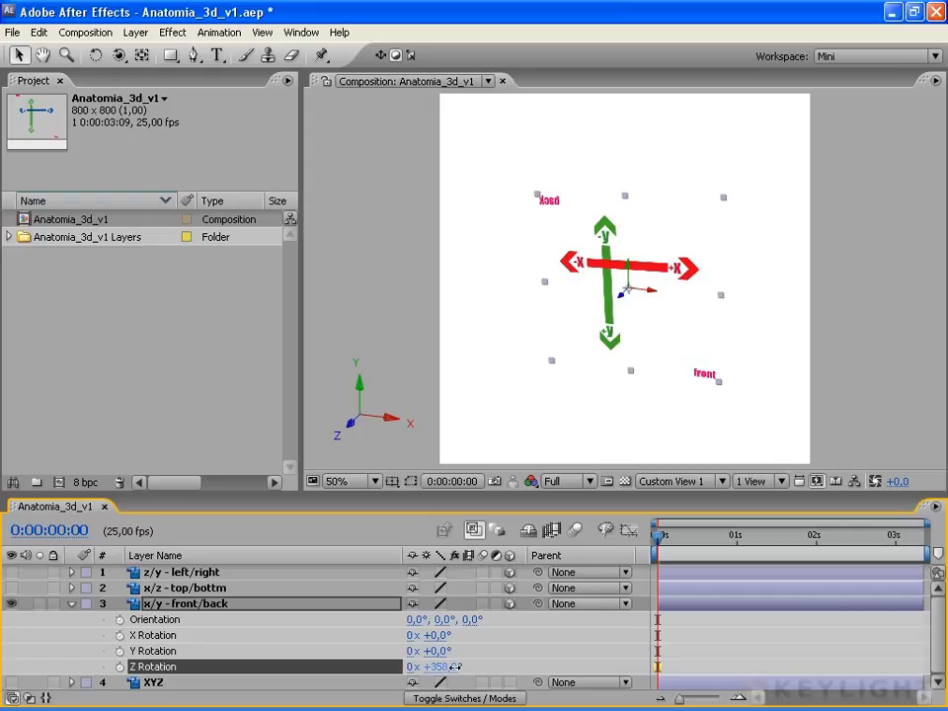
pyautogui.moveTo(456, 668); pyautogui.dragTo(460, 668)
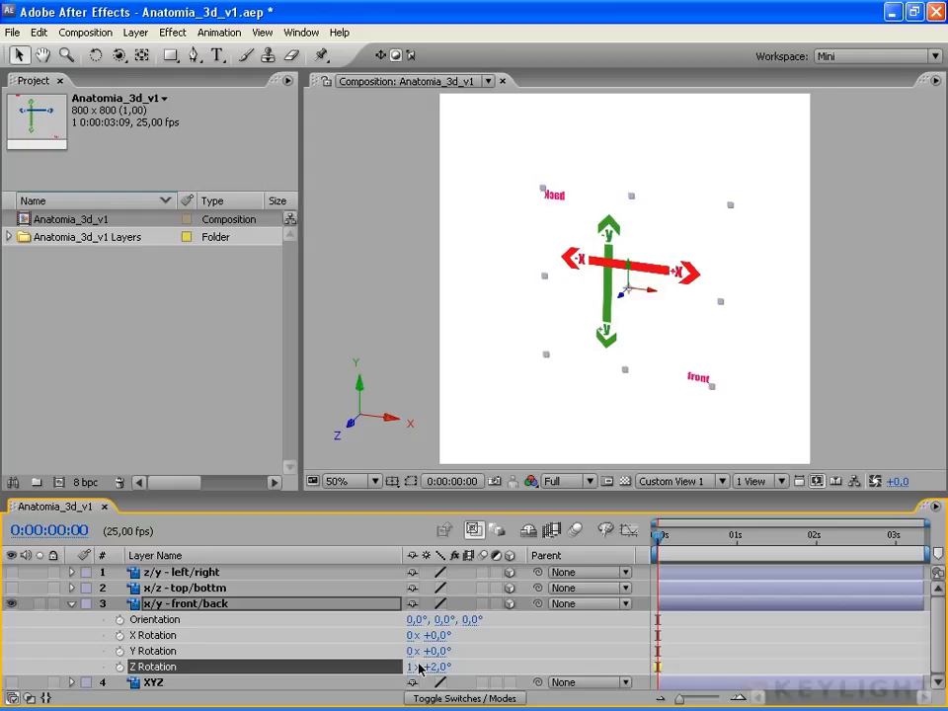
pyautogui.moveTo(439, 671); pyautogui.dragTo(552, 667)
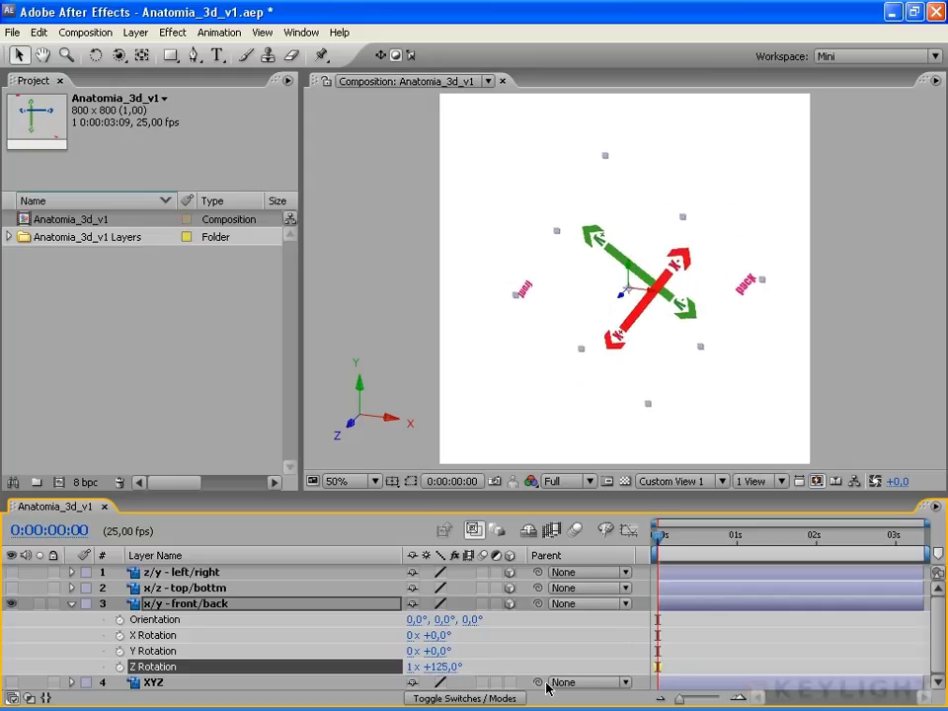
pyautogui.hotkey('ctrl', 'z')
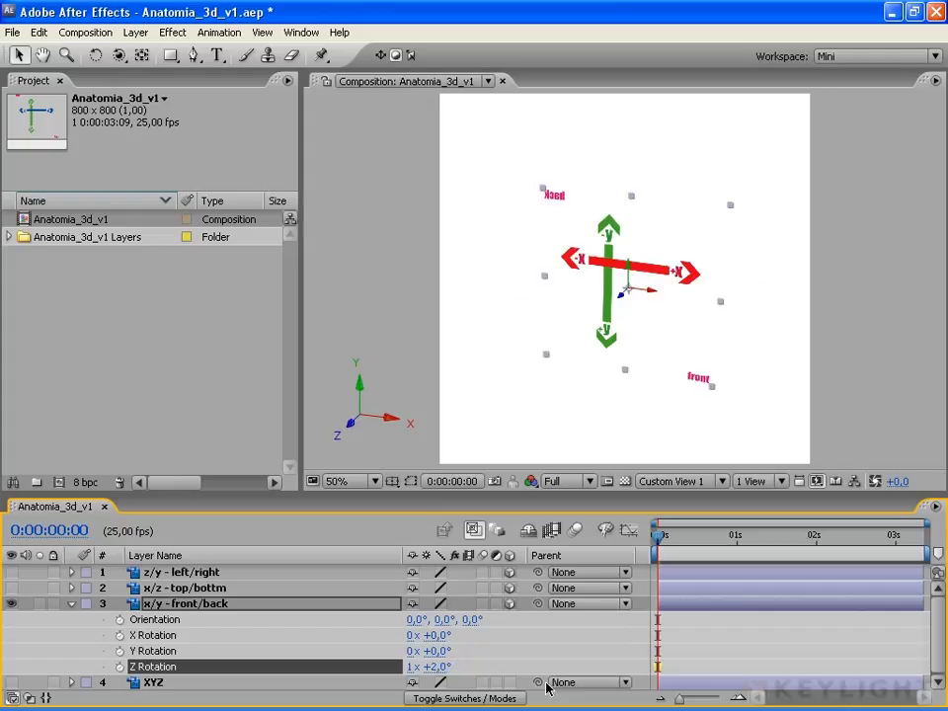
pyautogui.hotkey('ctrl', 'z')
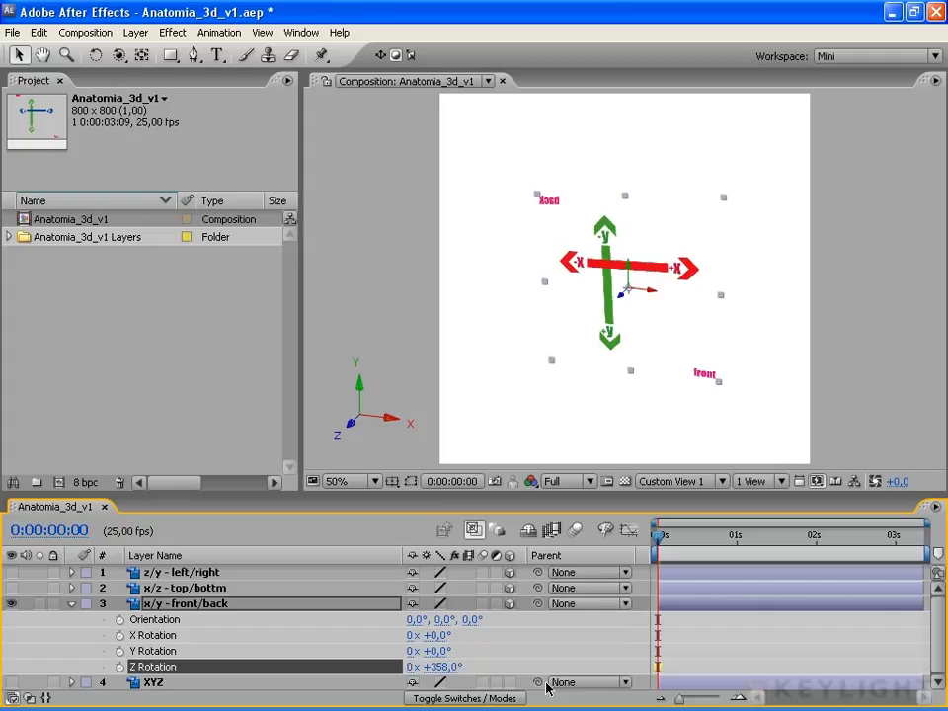
pyautogui.hotkey('ctrl', 'z')
pyautogui.hotkey('ctrl', 'z')
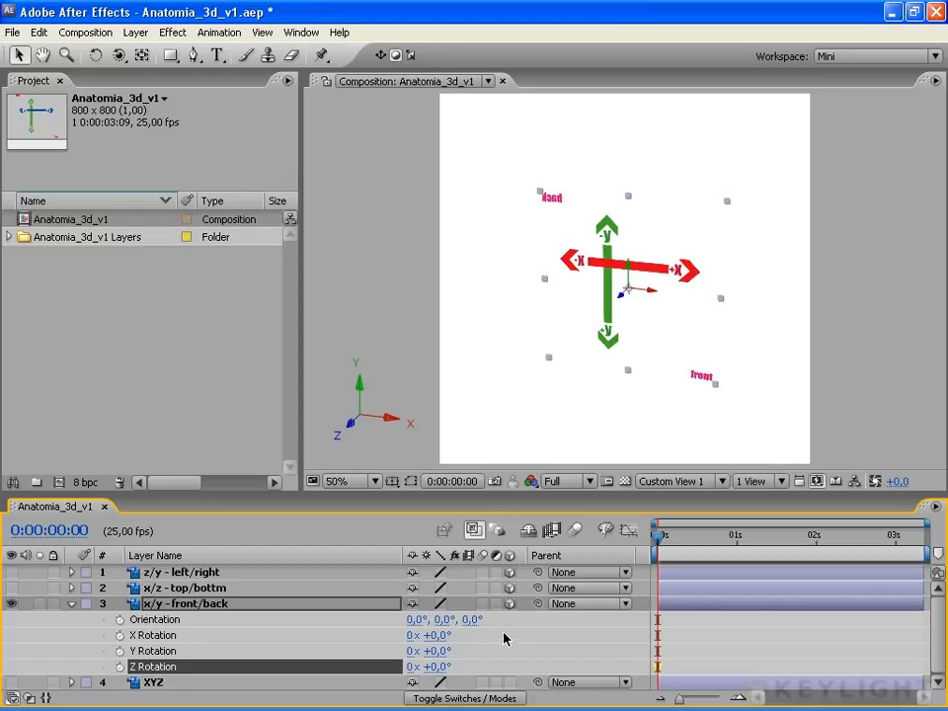
# Step: Try Orientation Z angles such as 51°, then enter 0 to reset Orientation Z to 0°
pyautogui.moveTo(473, 619); pyautogui.dragTo(647, 620)
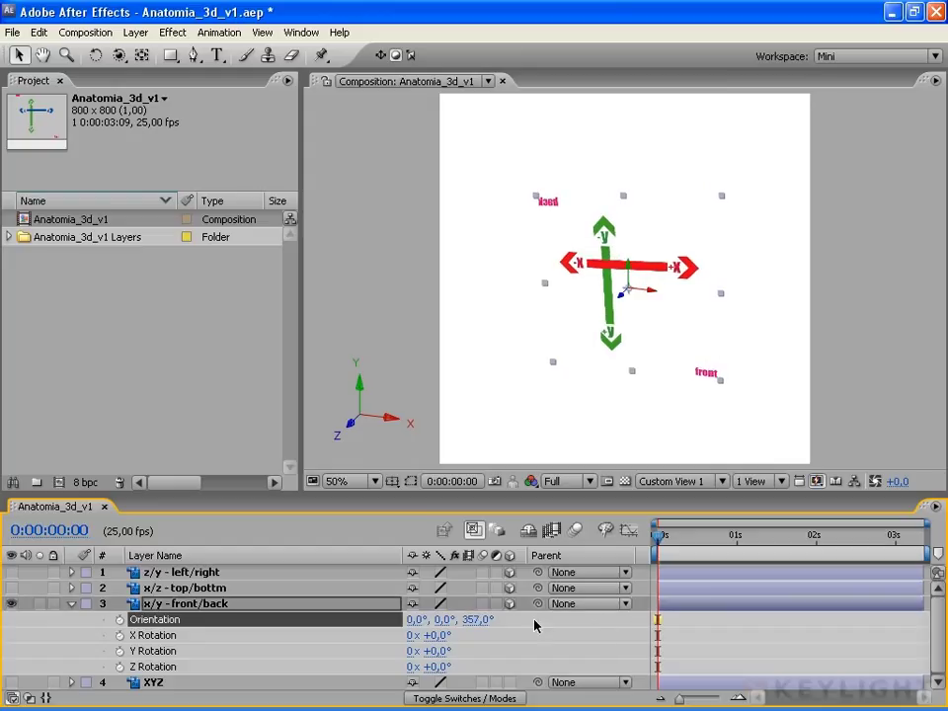
pyautogui.moveTo(478, 620); pyautogui.dragTo(542, 619)
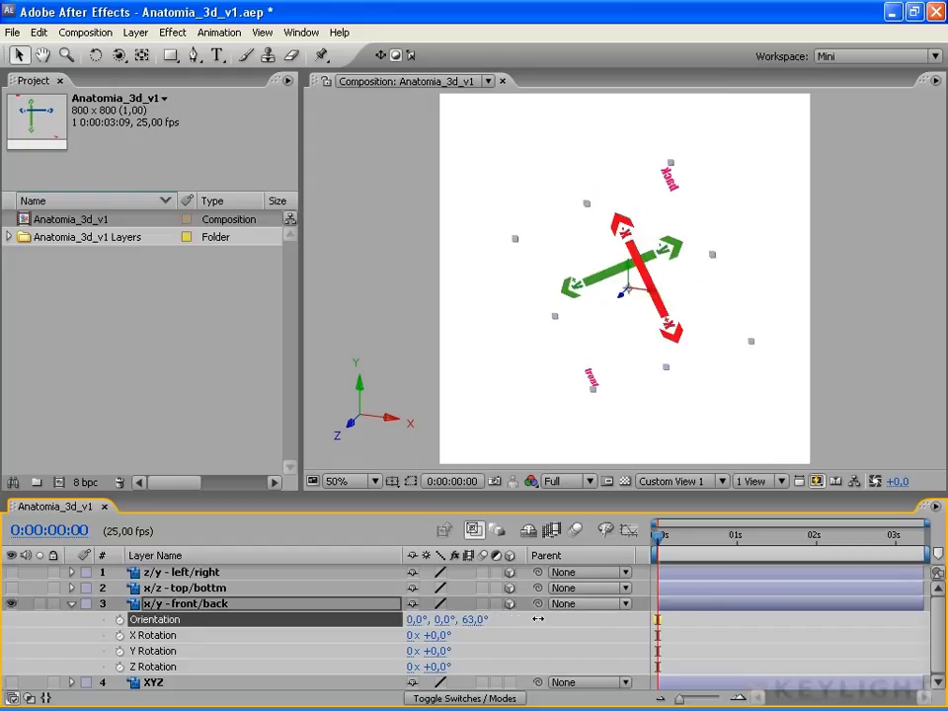
pyautogui.click(481, 620)
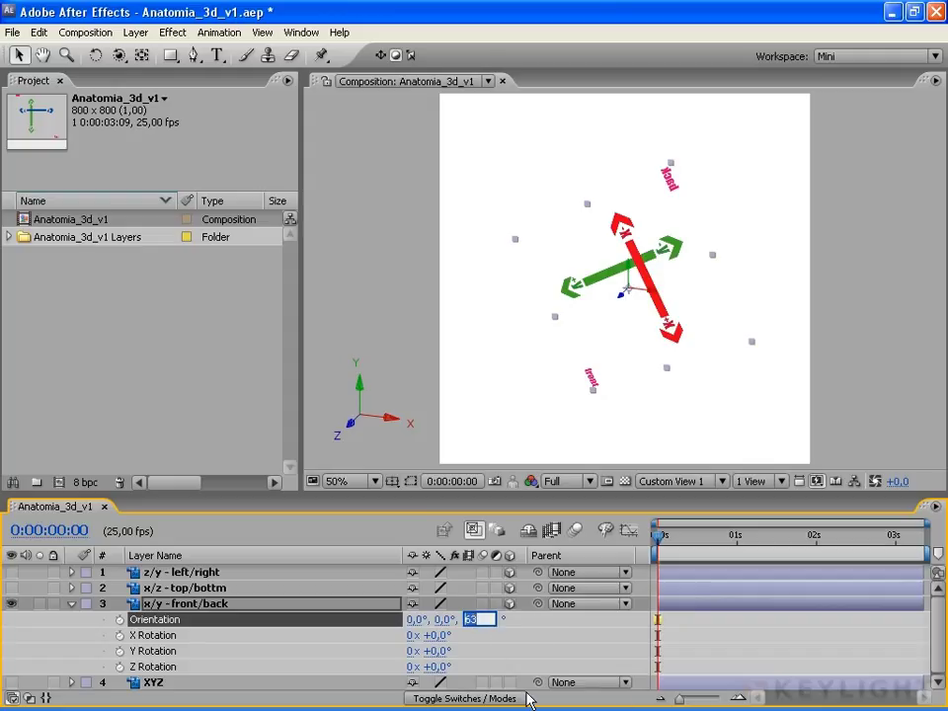
pyautogui.write('0')
pyautogui.press('Return')
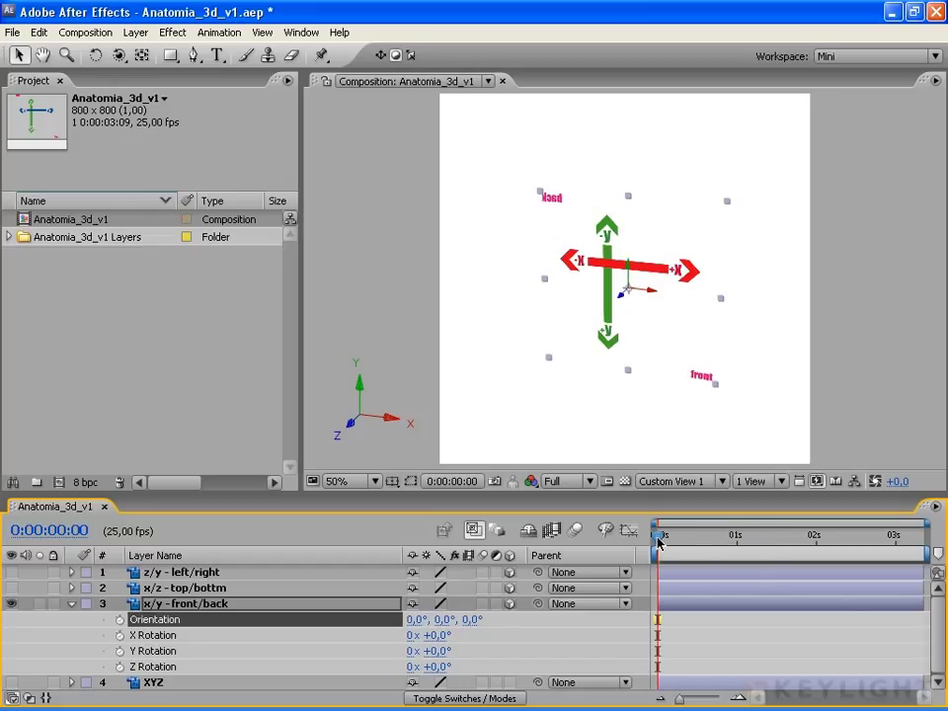
# Step: Preview the rotation up to about 1s and back to 0, then activate the Rotation tool (W)
pyautogui.moveTo(658, 543)
pyautogui.mouseDown()
pyautogui.moveTo(745, 542)
pyautogui.moveTo(647, 542)
pyautogui.mouseUp()
pyautogui.click(539, 438)
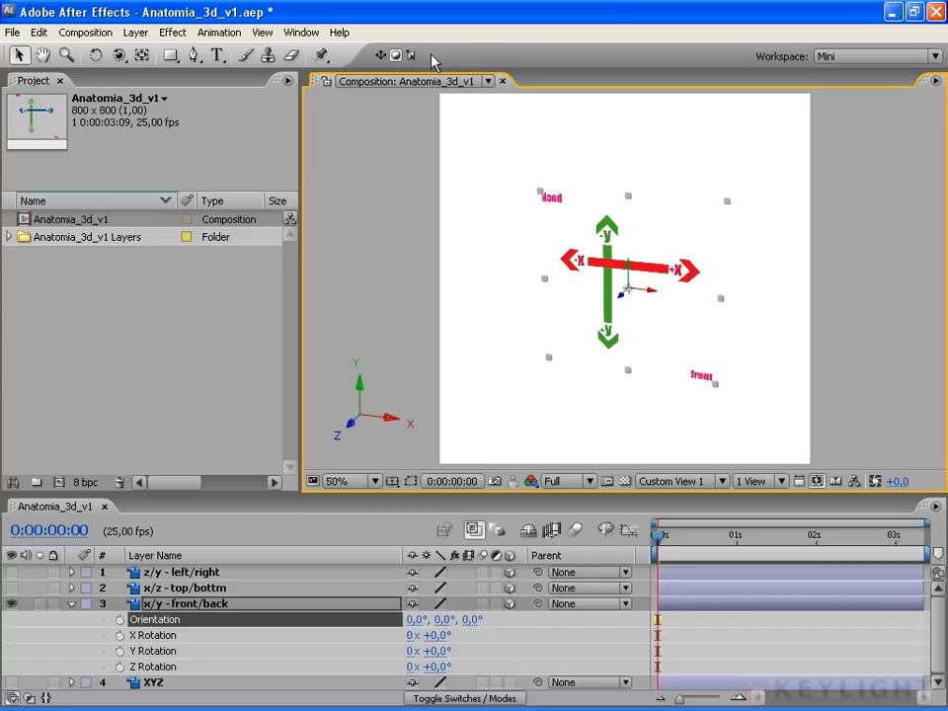
pyautogui.press('w')
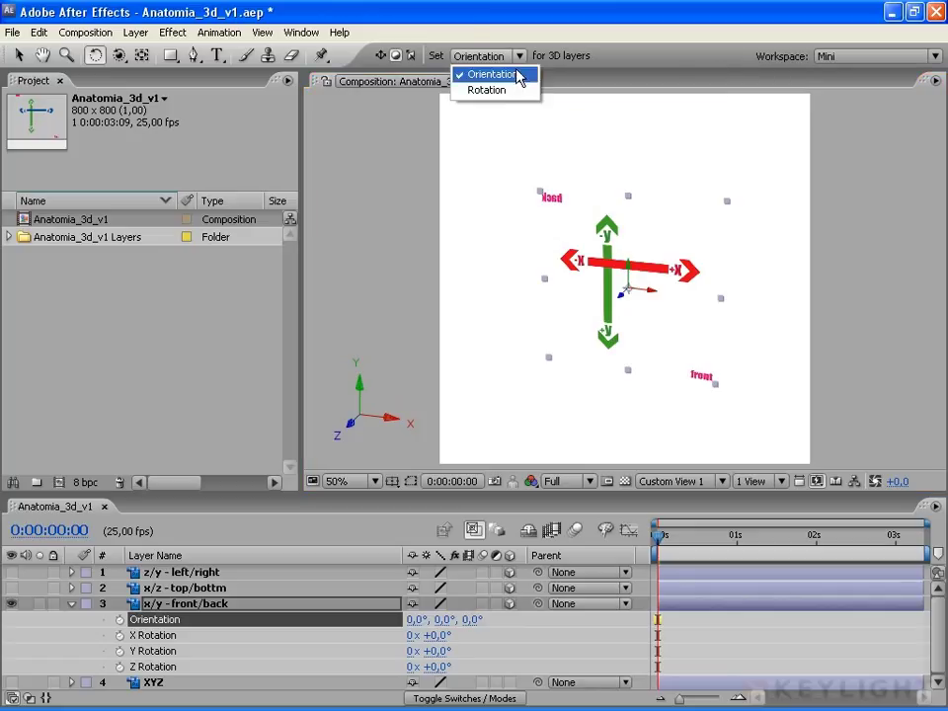
# Step: Switch the Rotation tool's Set option from Orientation to Rotation and back to Orientation
pyautogui.click(569, 9)
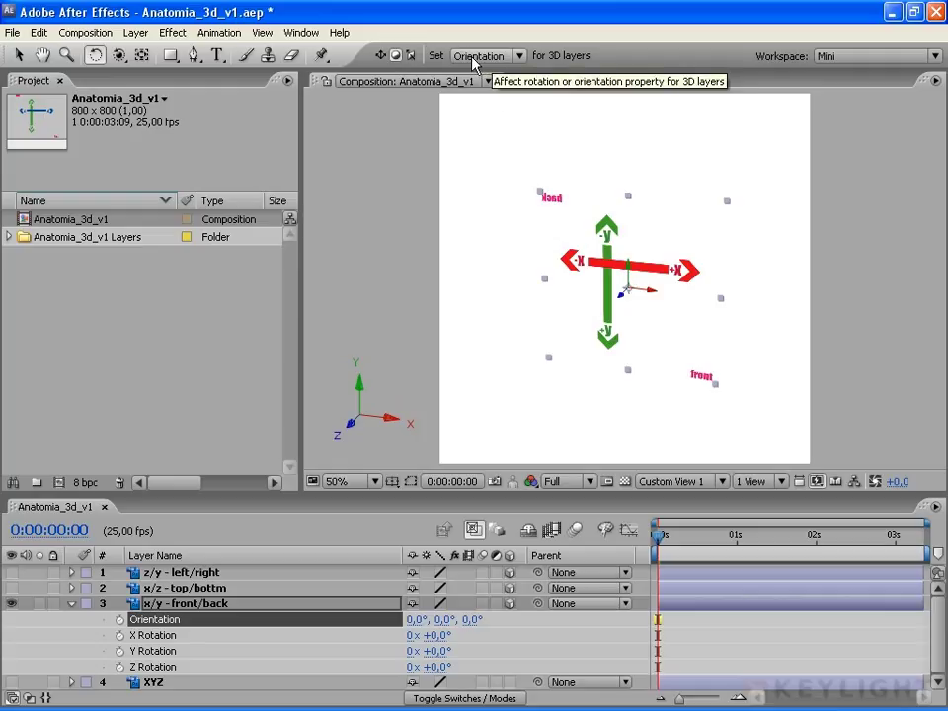
pyautogui.click(473, 61)
pyautogui.click(471, 56)
pyautogui.click(471, 56)
pyautogui.click(471, 70)
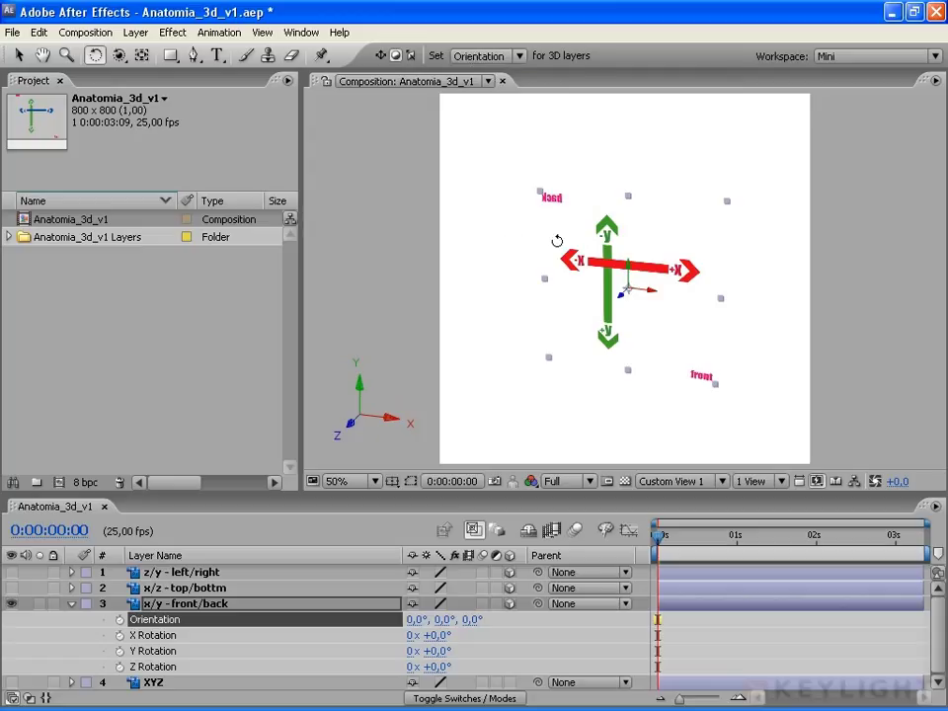
# Step: Freely rotate the front/back layer's Orientation in the comp, undo it, and reopen the Set choice
pyautogui.moveTo(558, 241); pyautogui.dragTo(611, 208)
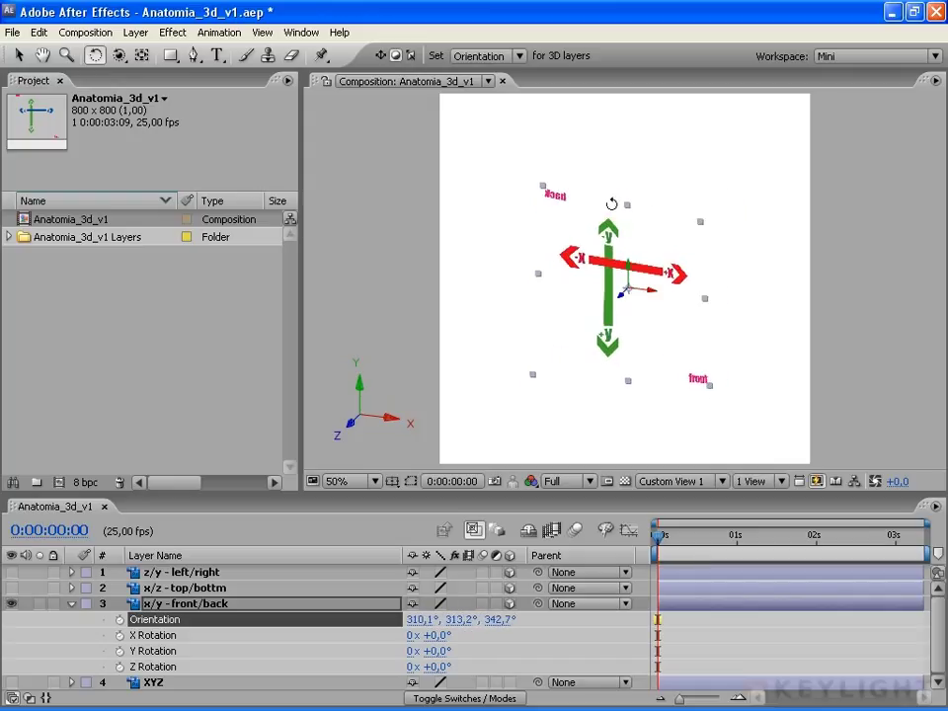
pyautogui.hotkey('ctrl', 'z')
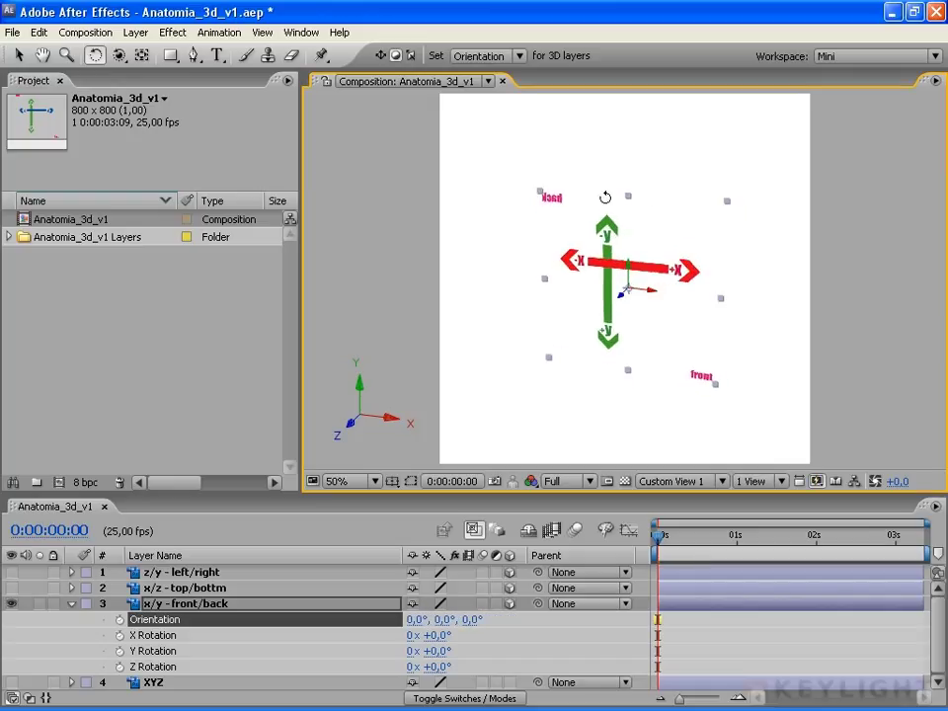
pyautogui.click(489, 56)
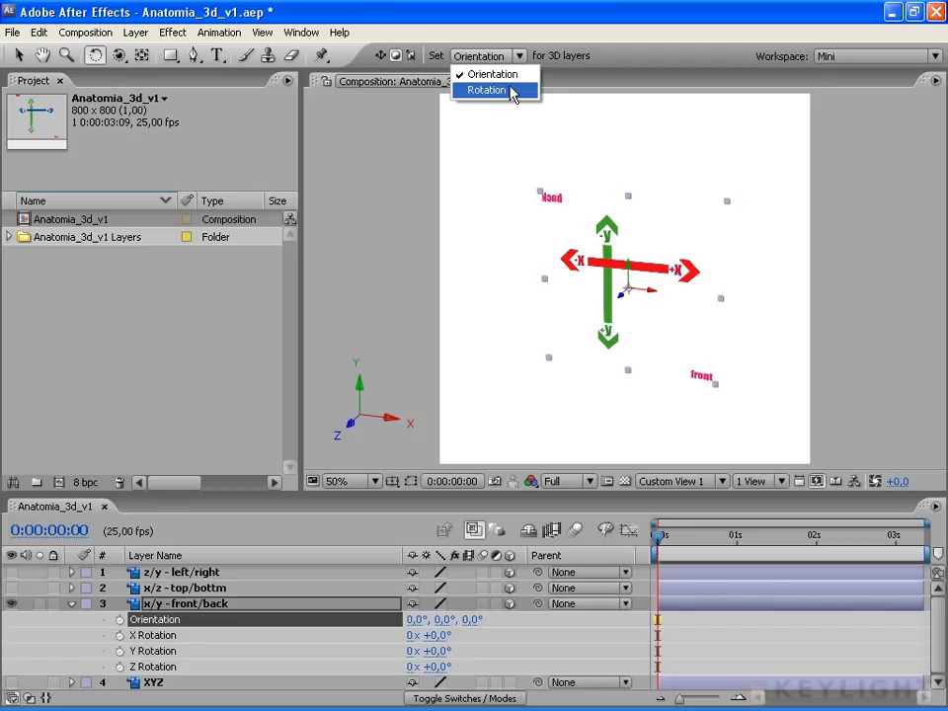
# Step: Set the Rotation tool to change Rotation, then tilt the layer around X twice, undoing each
pyautogui.click(489, 90)
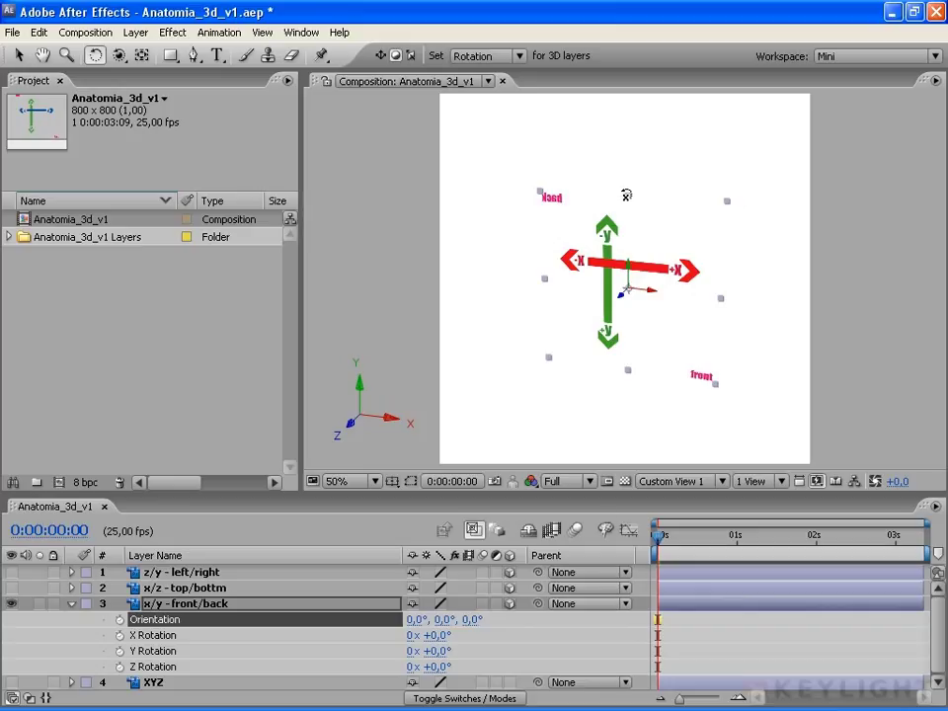
pyautogui.moveTo(625, 196)
pyautogui.mouseDown()
pyautogui.moveTo(618, 193)
pyautogui.moveTo(635, 173)
pyautogui.mouseUp()
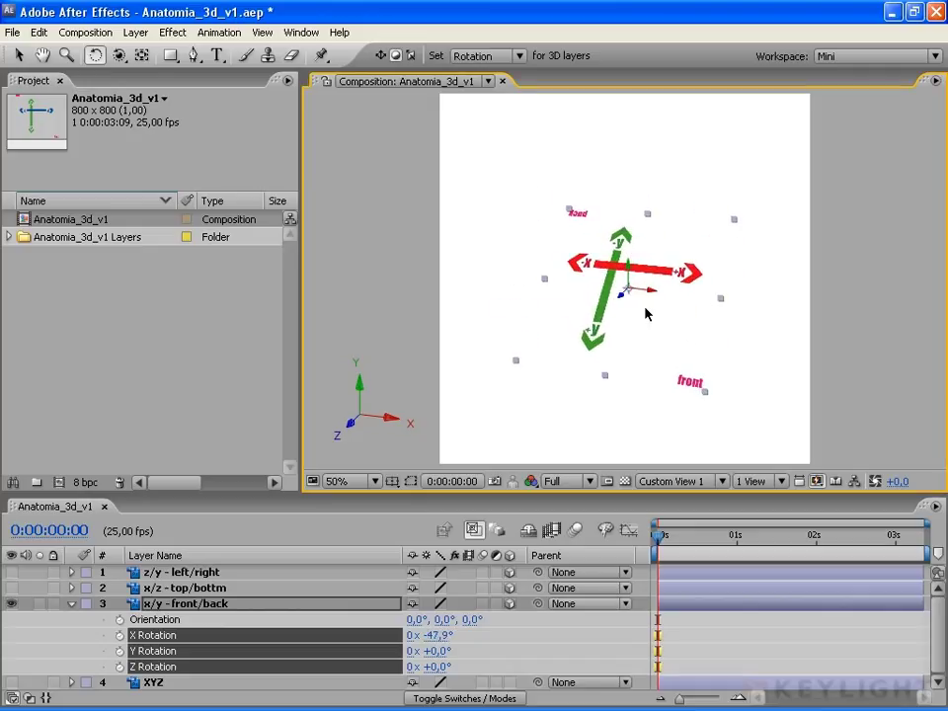
pyautogui.hotkey('ctrl', 'z')
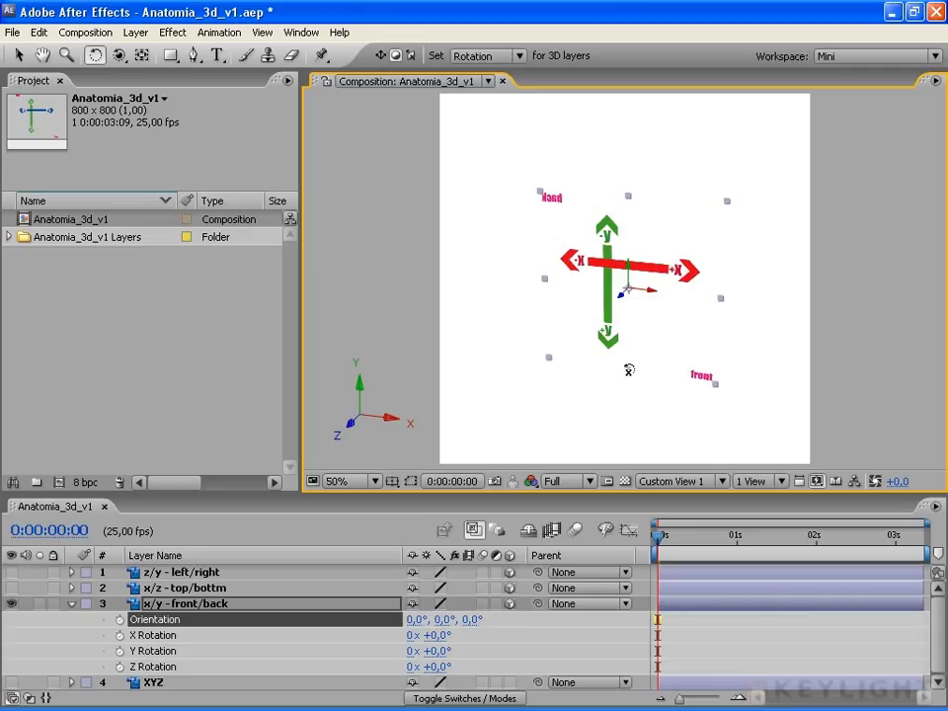
pyautogui.moveTo(629, 371); pyautogui.dragTo(600, 359)
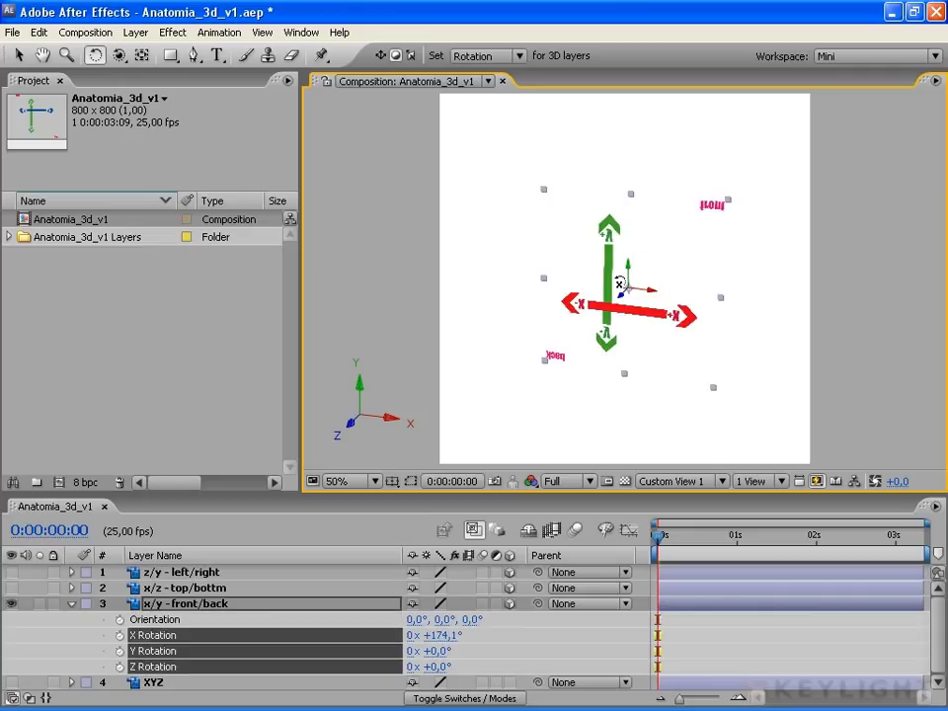
pyautogui.hotkey('ctrl', 'z')
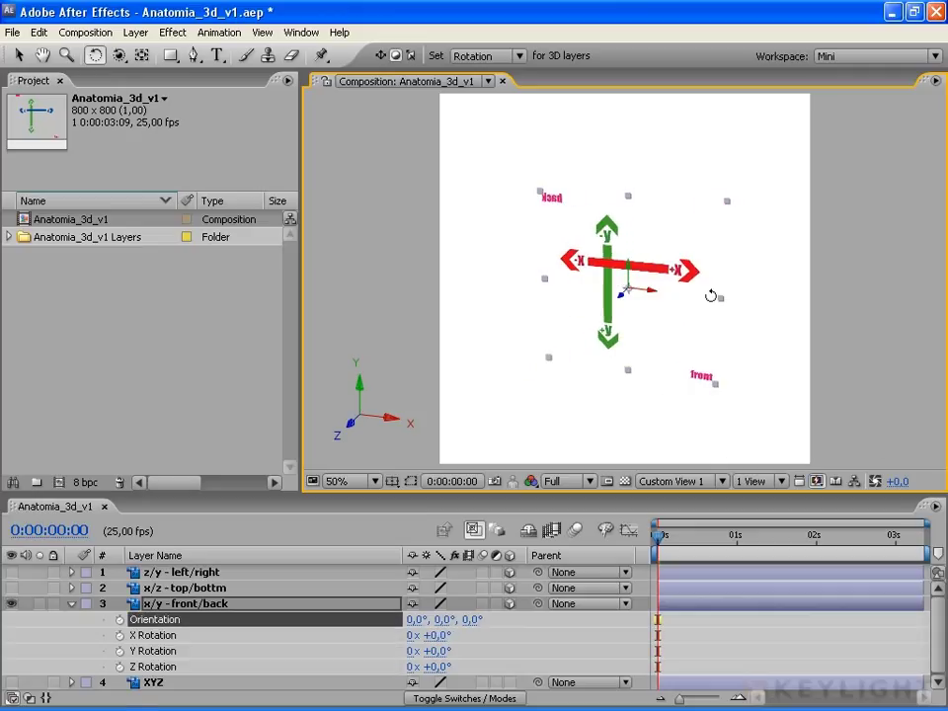
# Step: Flip the layer about 180° and spin it around Z, undoing each back to 0°
pyautogui.moveTo(722, 299); pyautogui.dragTo(653, 297)
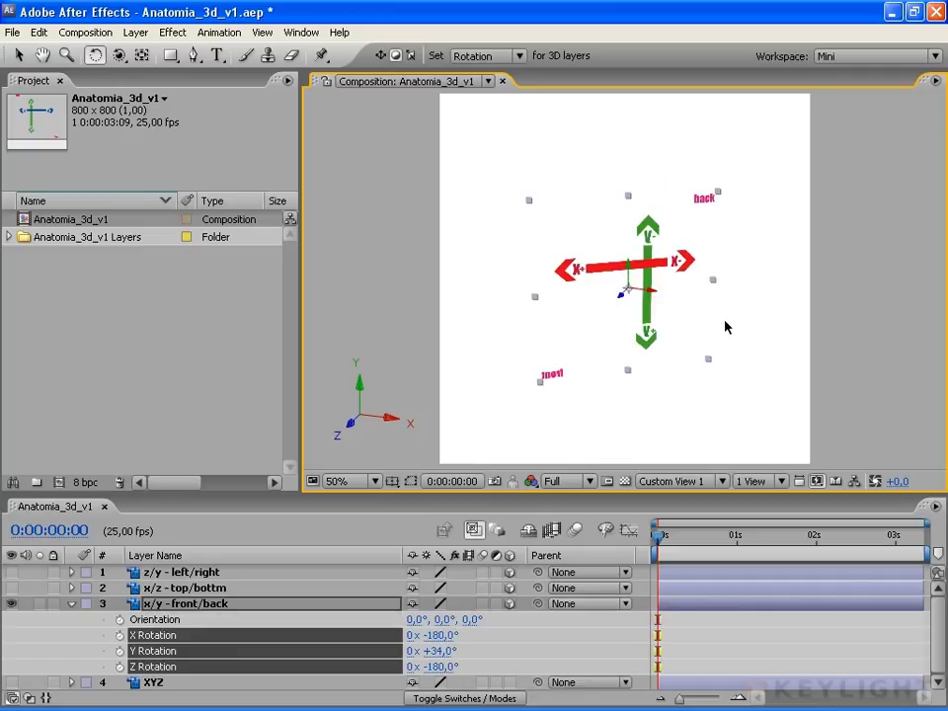
pyautogui.hotkey('ctrl', 'z')
pyautogui.moveTo(729, 202)
pyautogui.mouseDown()
pyautogui.moveTo(534, 317)
pyautogui.moveTo(854, 254)
pyautogui.mouseUp()
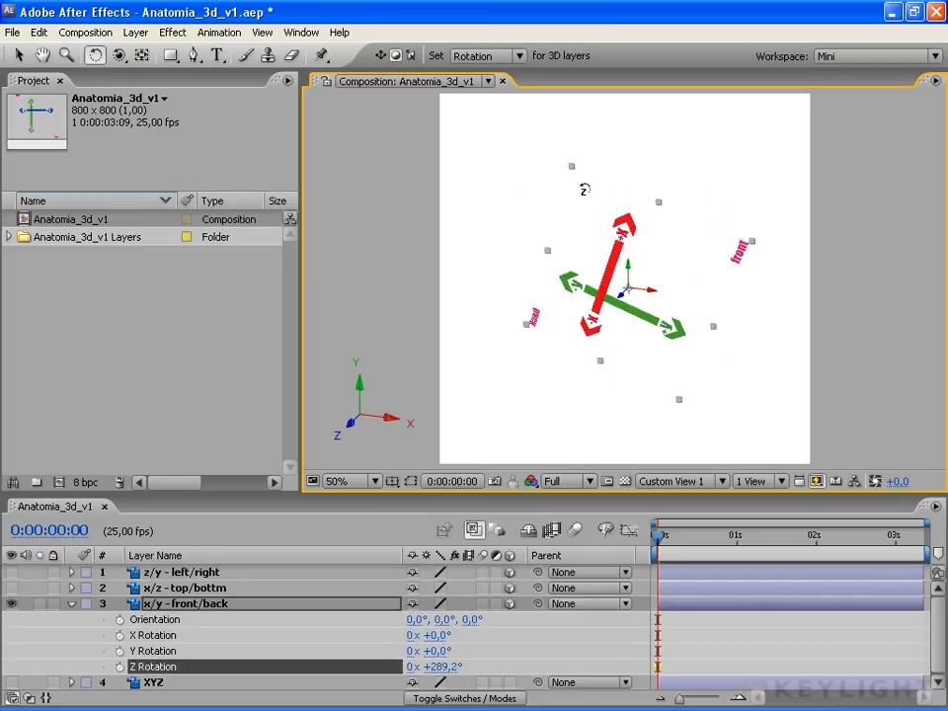
pyautogui.hotkey('ctrl', 'z')
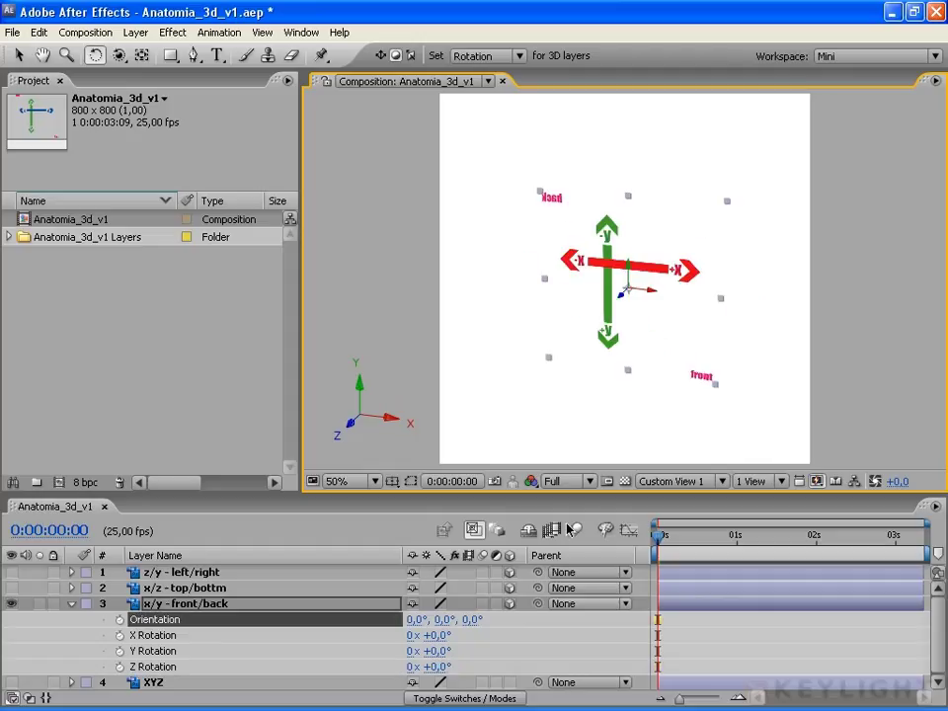